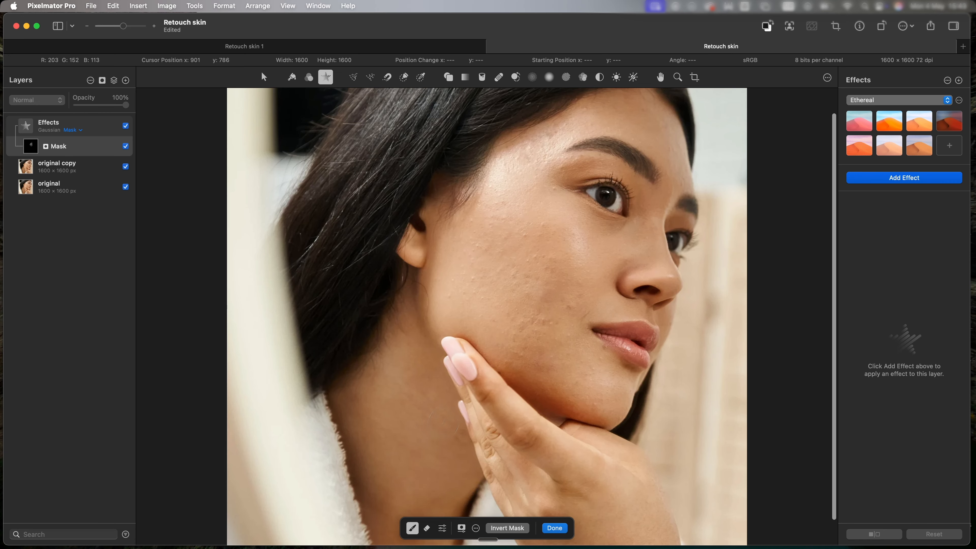
# Step: Paint the Gaussian effect's mask over the cheek, forehead, jaw and neck, adjusting the brush between areas, and finish mask editing
pyautogui.click(442, 528)
pyautogui.moveTo(543, 326)
pyautogui.mouseDown()
pyautogui.moveTo(513, 313)
pyautogui.moveTo(508, 265)
pyautogui.mouseUp()
pyautogui.moveTo(564, 392)
pyautogui.mouseDown()
pyautogui.moveTo(592, 392)
pyautogui.moveTo(538, 353)
pyautogui.mouseUp()
pyautogui.click(442, 528)
pyautogui.moveTo(461, 292); pyautogui.dragTo(539, 229)
pyautogui.moveTo(604, 110)
pyautogui.mouseDown()
pyautogui.moveTo(633, 125)
pyautogui.moveTo(544, 174)
pyautogui.mouseUp()
pyautogui.moveTo(567, 307); pyautogui.dragTo(537, 325)
pyautogui.moveTo(483, 338); pyautogui.dragTo(466, 341)
pyautogui.click(442, 528)
pyautogui.moveTo(410, 459); pyautogui.dragTo(414, 458)
pyautogui.moveTo(608, 389)
pyautogui.mouseDown()
pyautogui.moveTo(621, 409)
pyautogui.moveTo(545, 368)
pyautogui.moveTo(475, 271)
pyautogui.mouseUp()
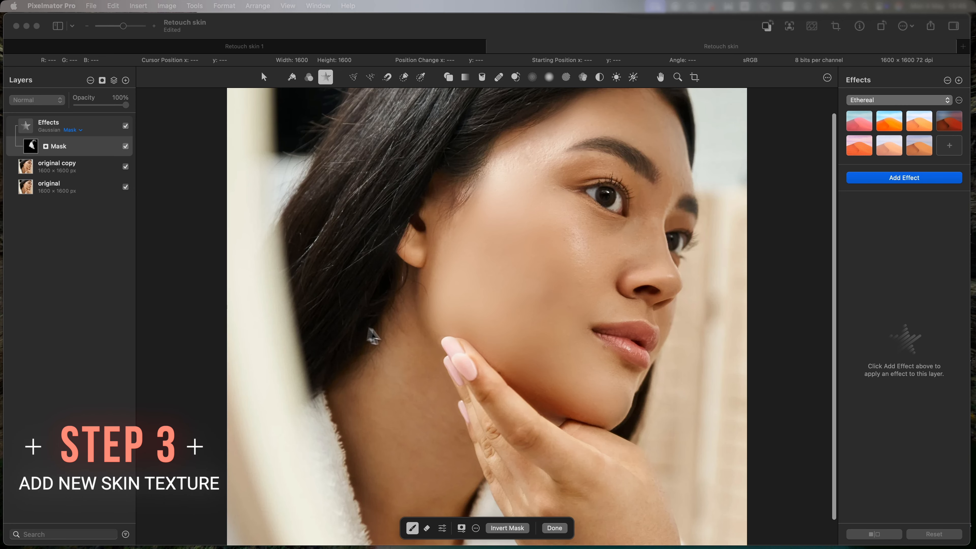
pyautogui.click(556, 528)
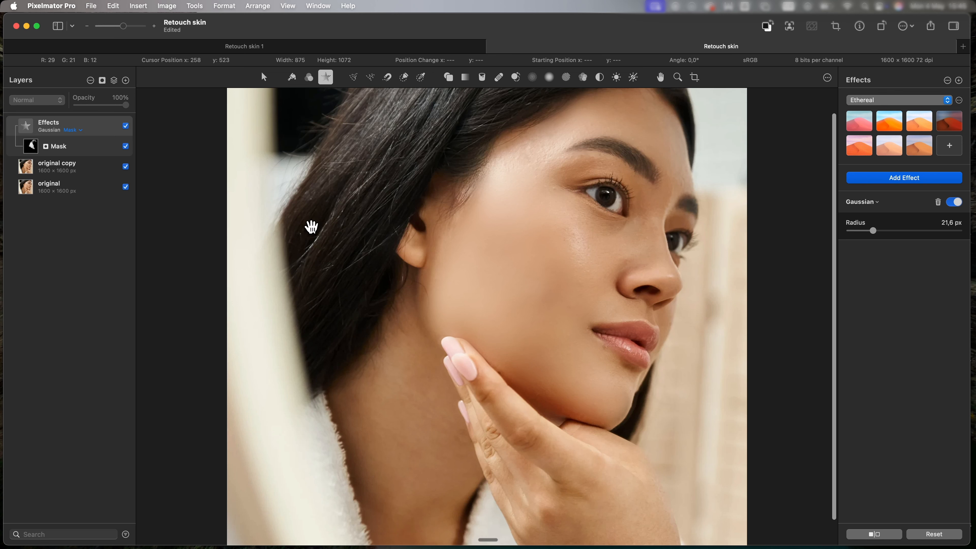
# Step: Add a new effects layer above the Gaussian layer and apply the Stylize effects Grain and Noise to it
pyautogui.press('alt+super+f')
pyautogui.press('super+shift+f')
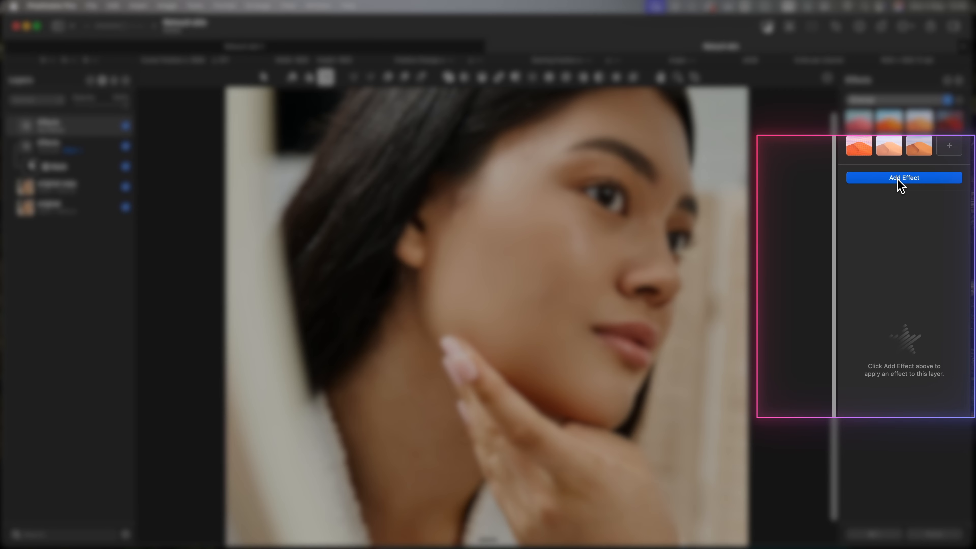
pyautogui.click(898, 180)
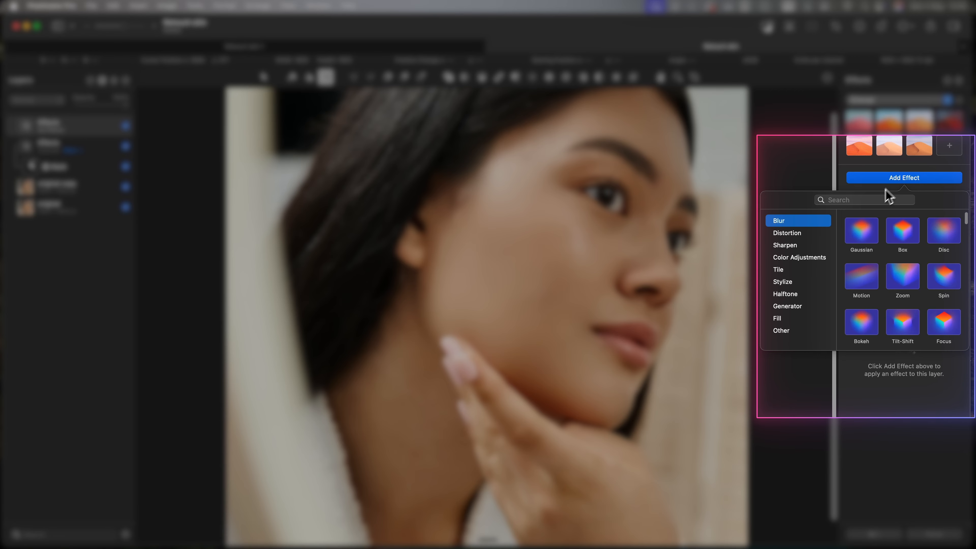
pyautogui.click(784, 283)
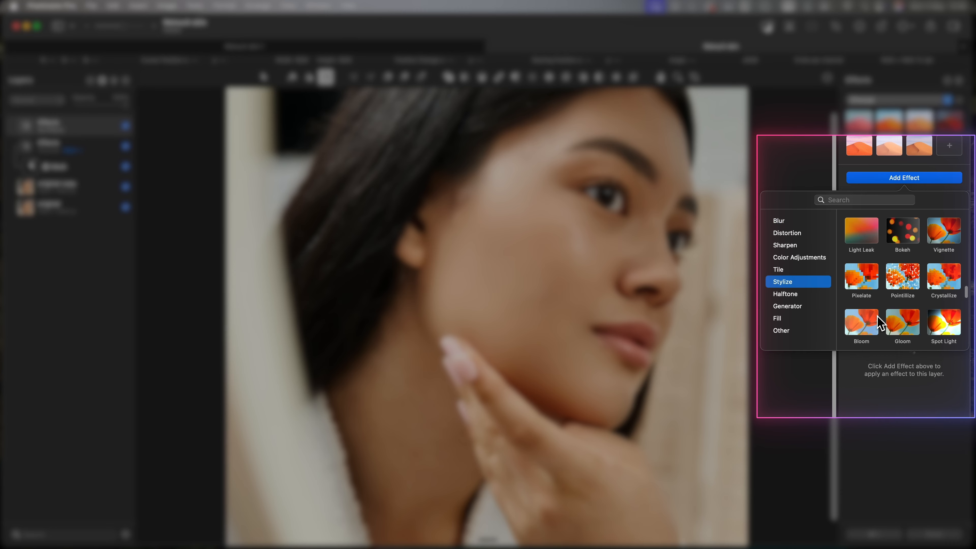
pyautogui.scroll(-3, 877, 319)
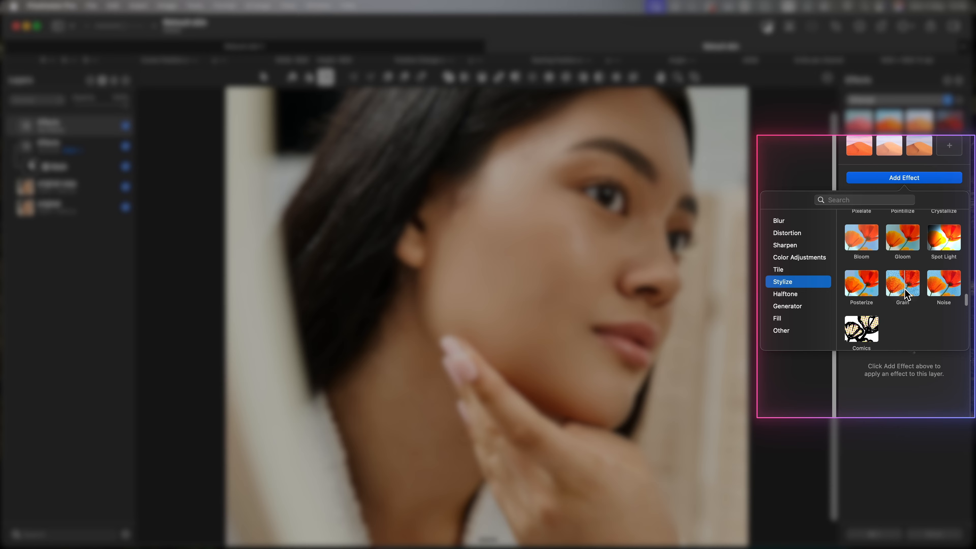
pyautogui.click(906, 294)
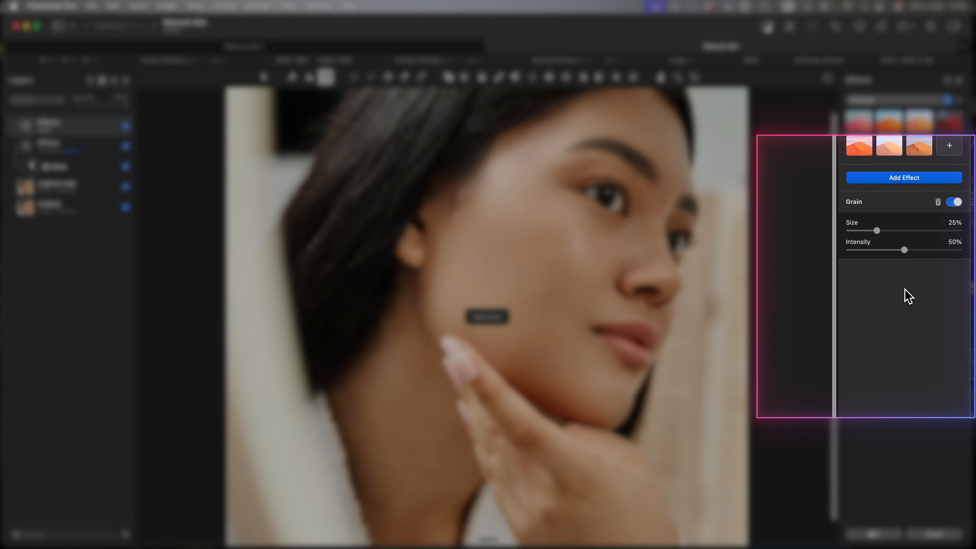
pyautogui.click(910, 181)
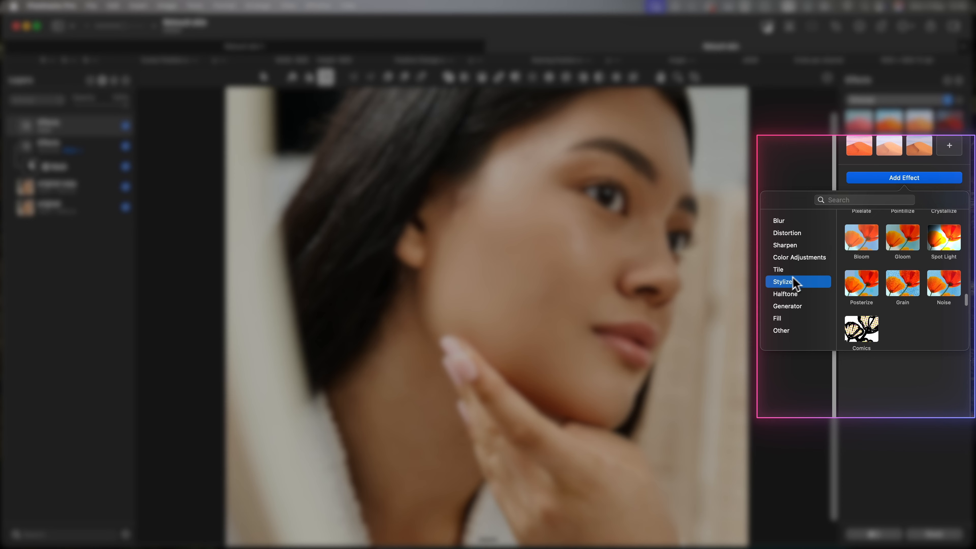
pyautogui.click(943, 283)
# Step: Rename the new noise and grain effects layer as Texture
pyautogui.doubleClick(55, 123)
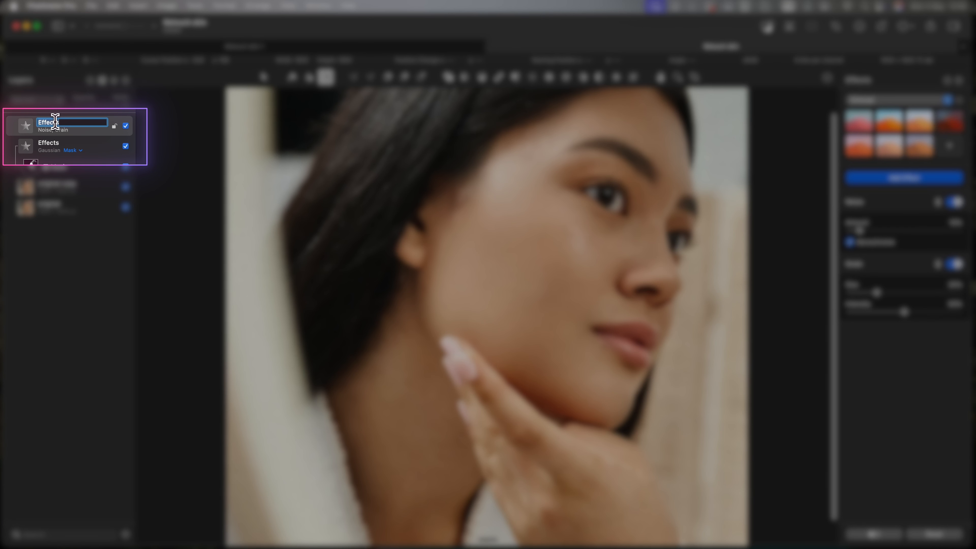
pyautogui.write('Textu')
pyautogui.press('Return')
# Step: Set the Texture layer's Noise amount to 7%, Grain size to 5% and Grain intensity to 13%
pyautogui.moveTo(859, 231); pyautogui.dragTo(856, 231)
pyautogui.click(955, 264)
pyautogui.click(955, 264)
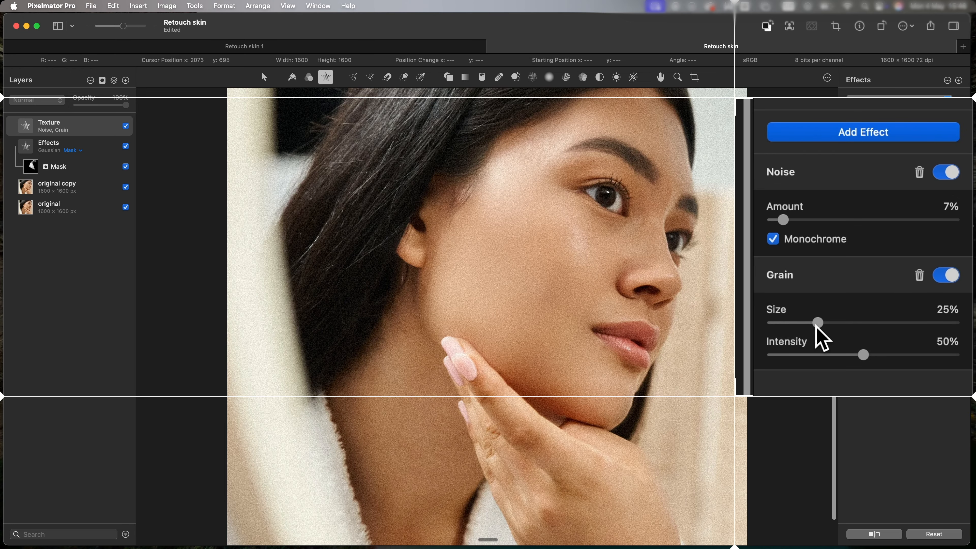
pyautogui.click(809, 324)
pyautogui.moveTo(791, 328); pyautogui.dragTo(778, 330)
pyautogui.click(772, 355)
pyautogui.moveTo(759, 375); pyautogui.dragTo(793, 370)
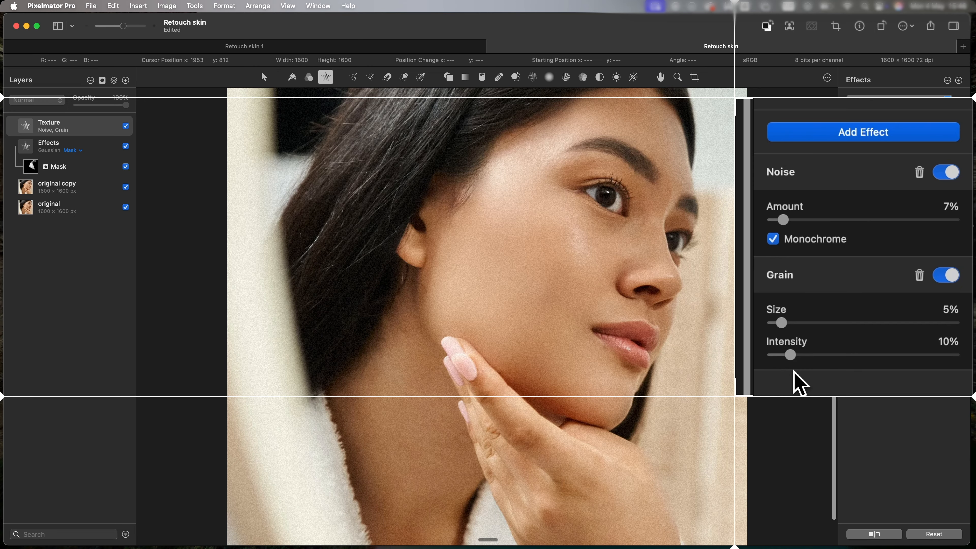
pyautogui.moveTo(793, 356); pyautogui.dragTo(799, 356)
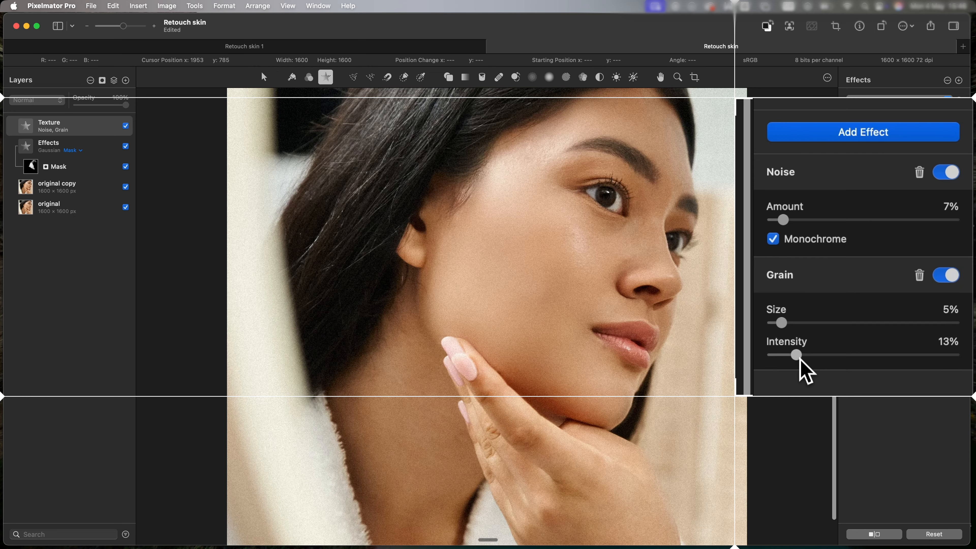
# Step: Add a hide-all mask to the Texture layer and paint the texture in over the smoothed facial skin
pyautogui.keyDown('alt'); pyautogui.click(102, 81); pyautogui.keyUp('alt')
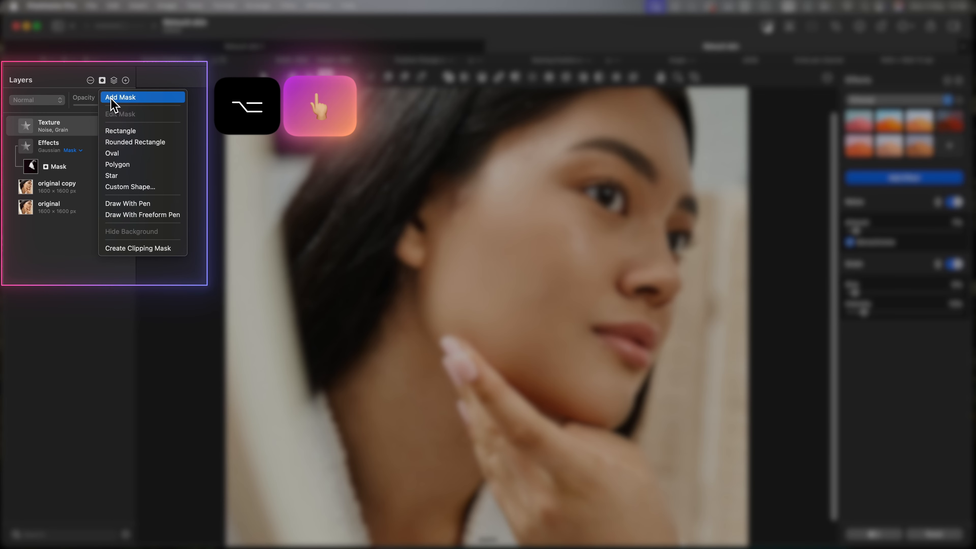
pyautogui.click(120, 98)
pyautogui.press('b')
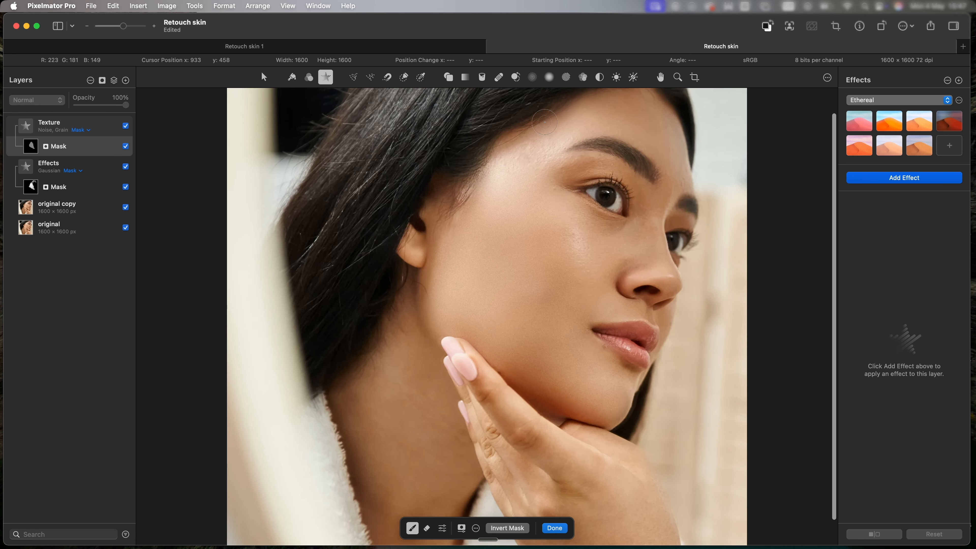
pyautogui.moveTo(545, 115); pyautogui.dragTo(645, 116)
# Step: Reduce the Texture layer's Grain intensity to 6%
pyautogui.click(30, 134)
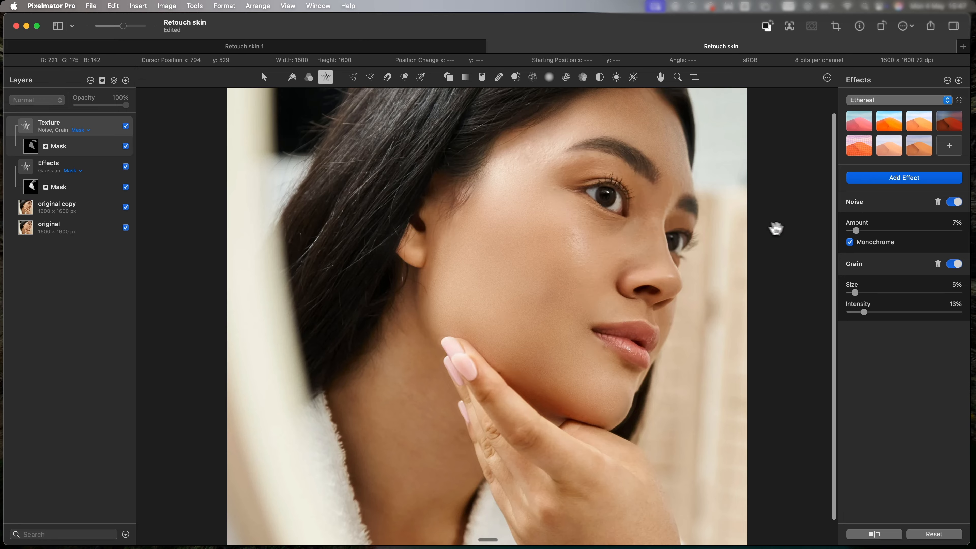
pyautogui.click(855, 314)
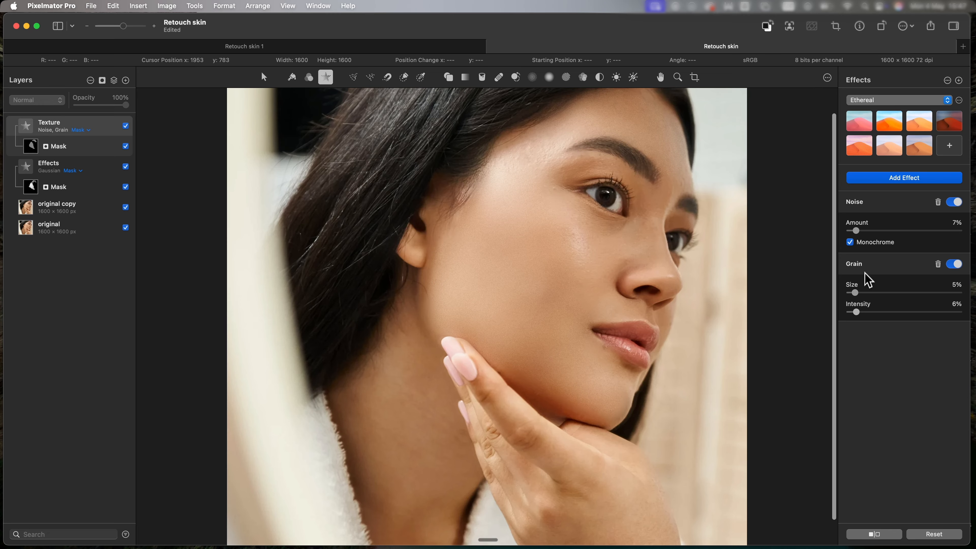
# Step: Move the original photo layer to the top of the stack and toggle its visibility to compare before and after
pyautogui.click(56, 228)
pyautogui.moveTo(57, 134)
pyautogui.mouseDown()
pyautogui.moveTo(54, 184)
pyautogui.moveTo(55, 118)
pyautogui.mouseUp()
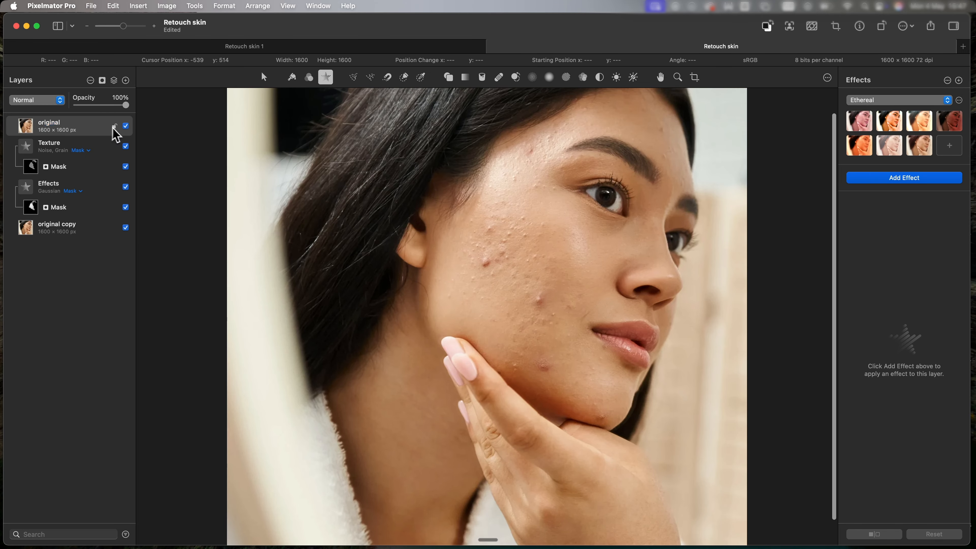
pyautogui.click(126, 127)
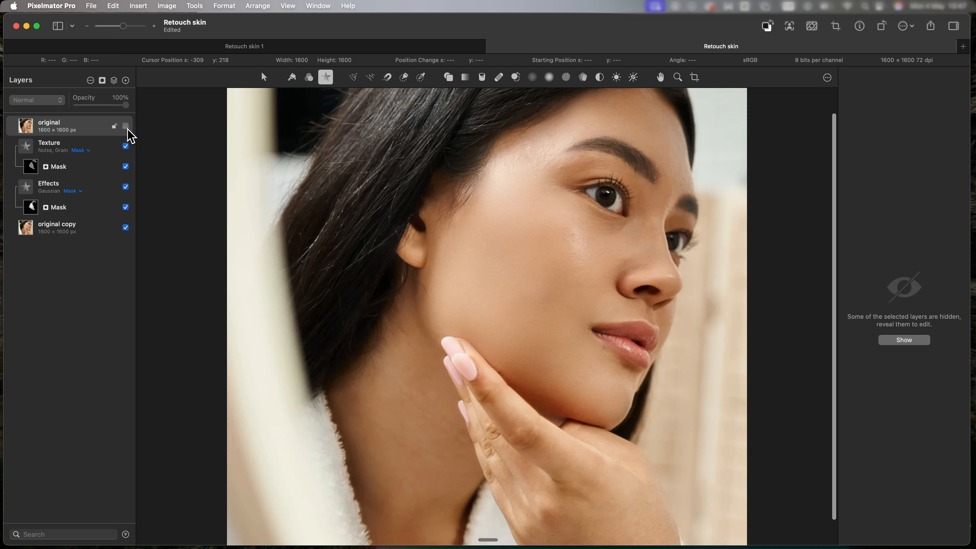
pyautogui.click(126, 127)
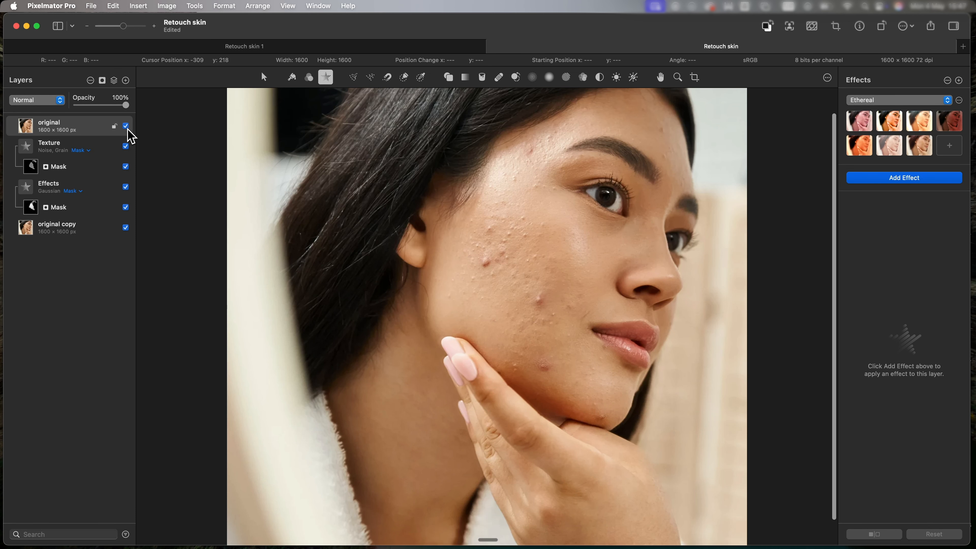
pyautogui.click(127, 128)
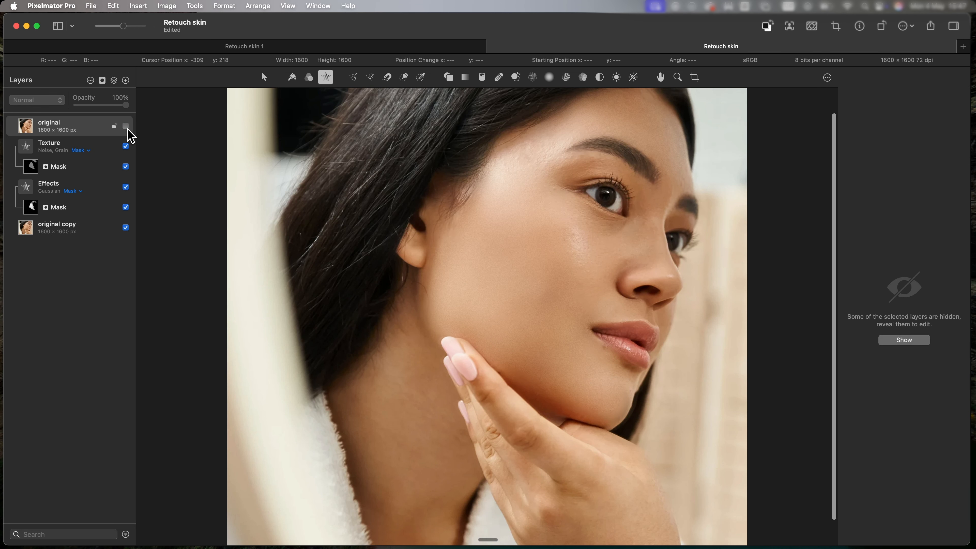
pyautogui.click(126, 128)
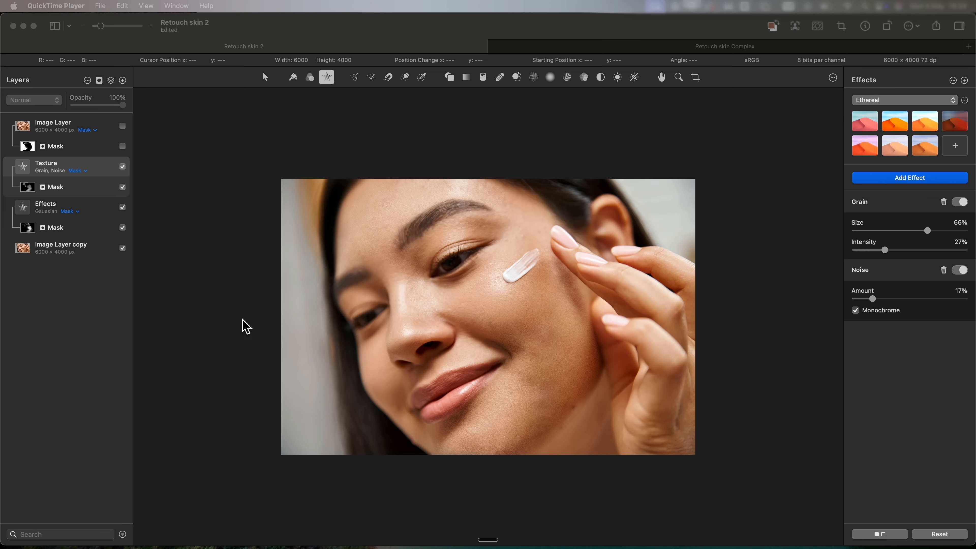
# Step: In the Retouch skin 2 document, add an effects layer with Zoom blur and place it directly below the Texture layer
pyautogui.click(245, 326)
pyautogui.press('super+shift+f')
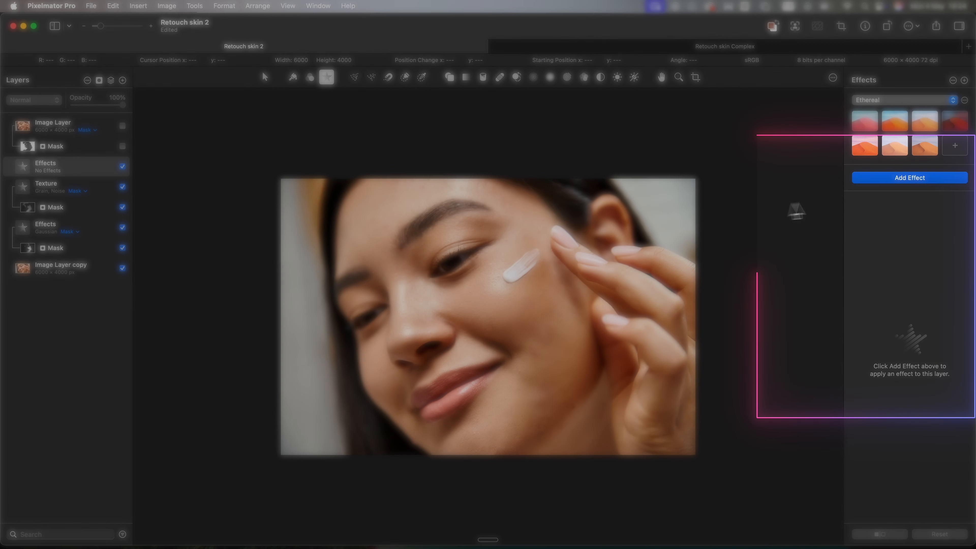
pyautogui.click(887, 180)
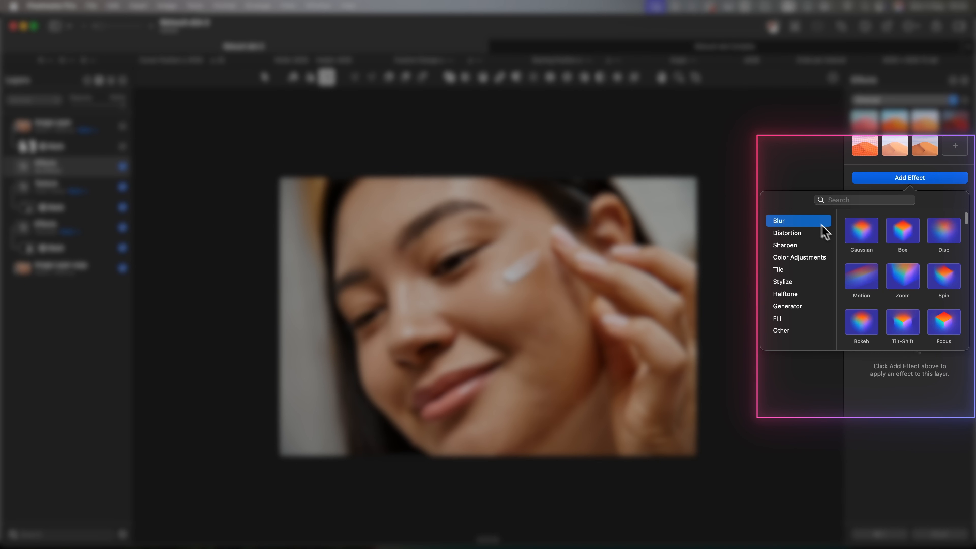
pyautogui.click(901, 280)
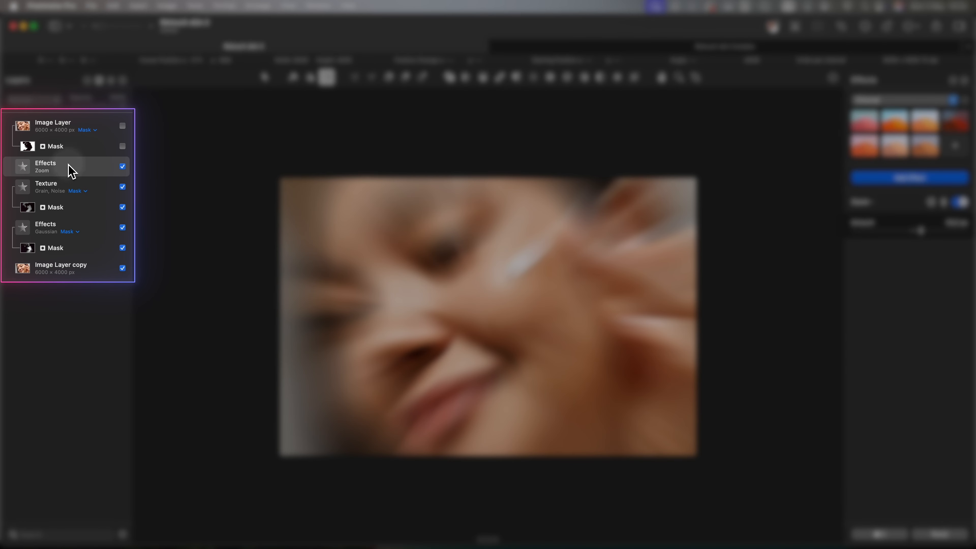
pyautogui.moveTo(68, 172); pyautogui.dragTo(70, 216)
pyautogui.moveTo(72, 222); pyautogui.dragTo(72, 218)
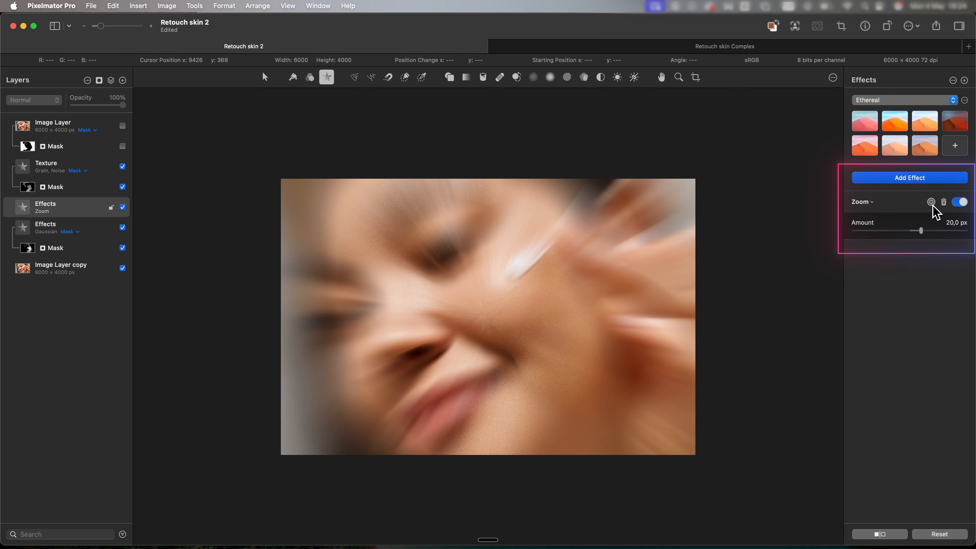
# Step: Move the Zoom blur's center to the upper cheek and set its amount to 100 px
pyautogui.click(932, 205)
pyautogui.moveTo(492, 308)
pyautogui.mouseDown()
pyautogui.moveTo(409, 280)
pyautogui.moveTo(375, 292)
pyautogui.moveTo(437, 353)
pyautogui.moveTo(578, 323)
pyautogui.moveTo(546, 243)
pyautogui.moveTo(429, 255)
pyautogui.moveTo(464, 305)
pyautogui.moveTo(504, 299)
pyautogui.moveTo(490, 298)
pyautogui.mouseUp()
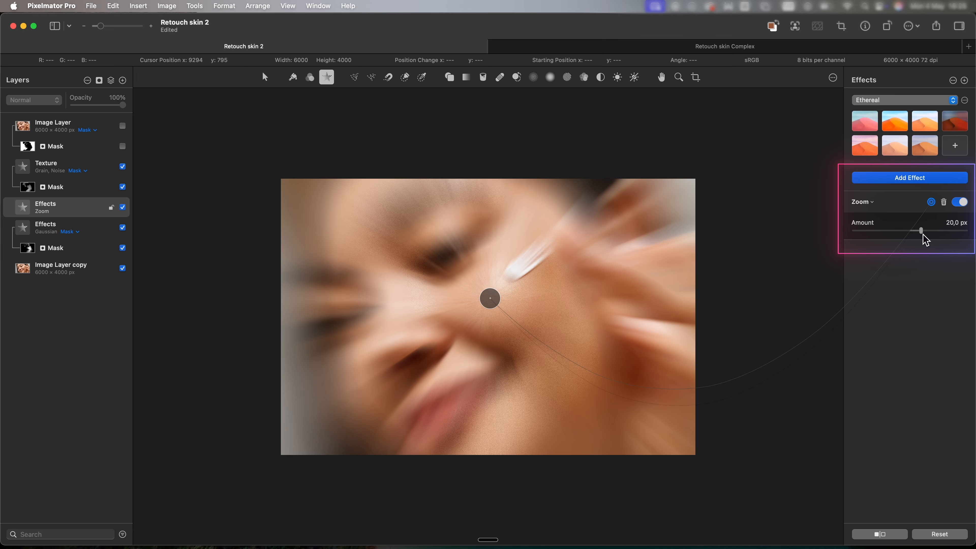
pyautogui.moveTo(933, 234); pyautogui.dragTo(966, 232)
pyautogui.click(931, 202)
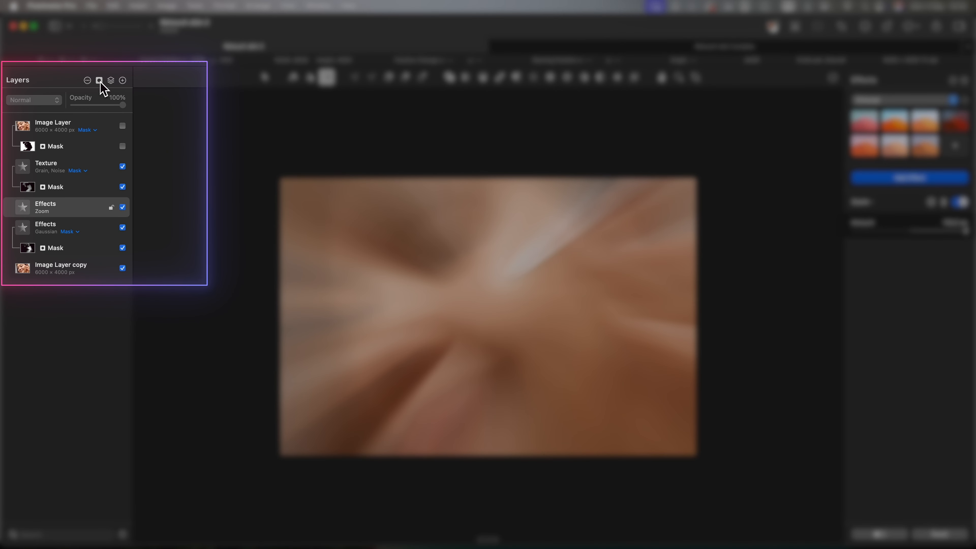
# Step: Add a hide-all mask to the Zoom effects layer and activate the mask's paint brush
pyautogui.keyDown('alt'); pyautogui.click(100, 82); pyautogui.keyUp('alt')
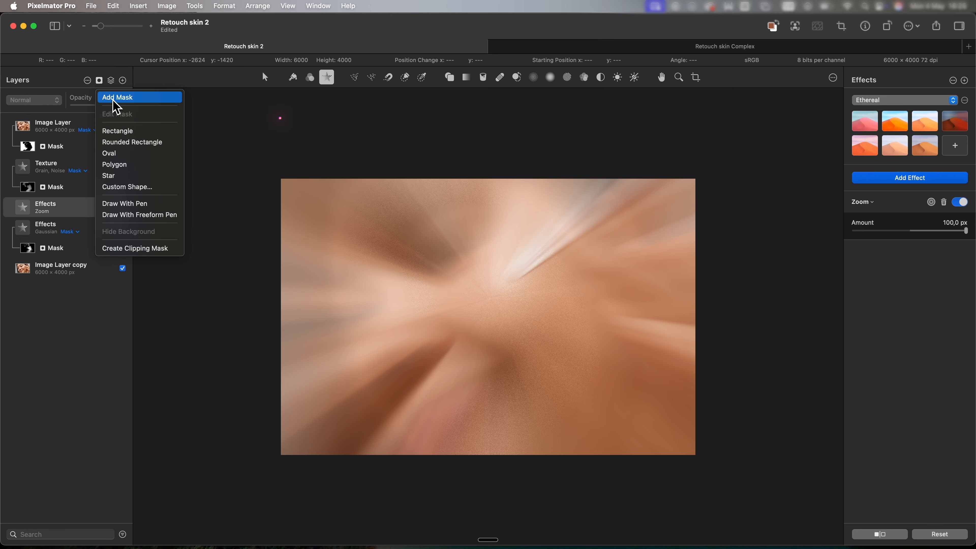
pyautogui.keyDown('alt'); pyautogui.click(113, 99); pyautogui.keyUp('alt')
pyautogui.press('b')
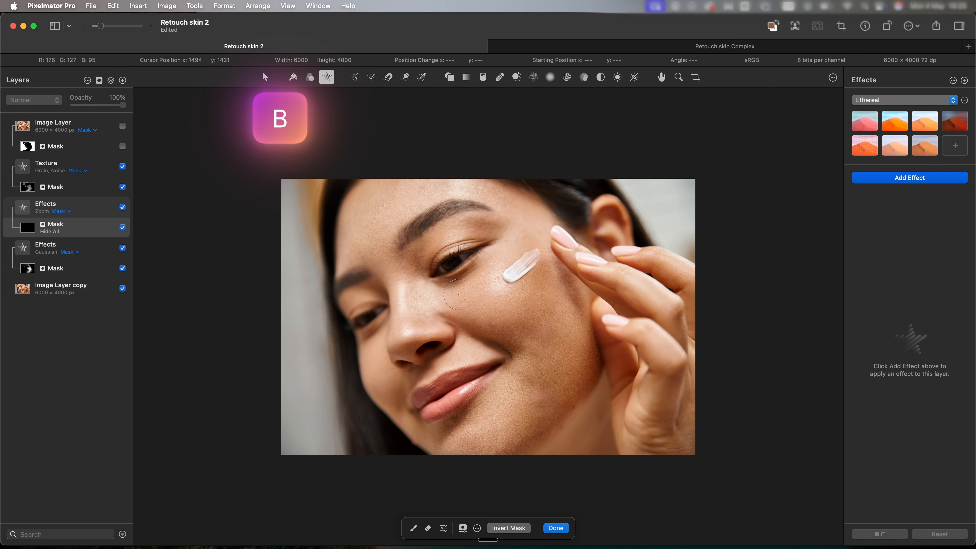
pyautogui.press('b')
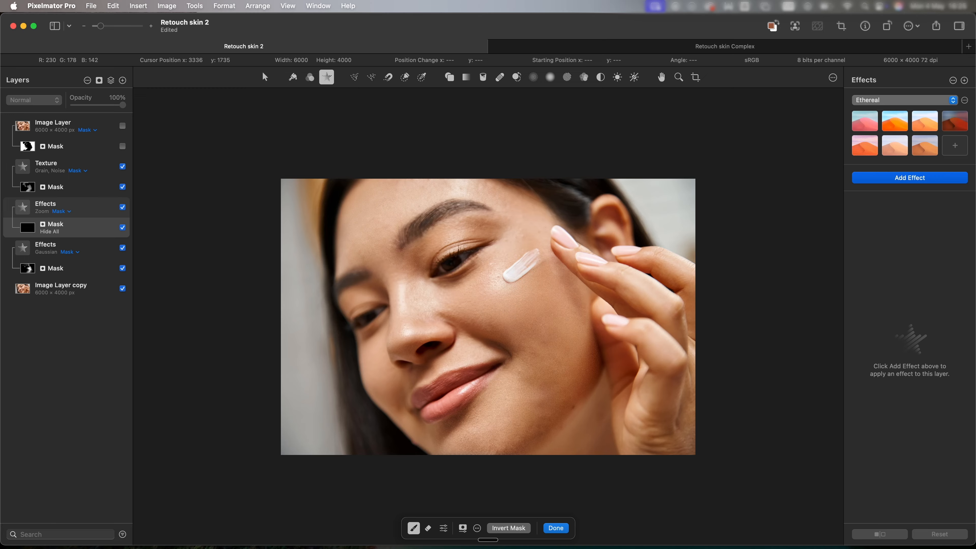
# Step: Paint the Zoom blur in over the cheek and jaw, refining the mask with the eraser and an adjusted brush
pyautogui.moveTo(497, 328); pyautogui.dragTo(474, 324)
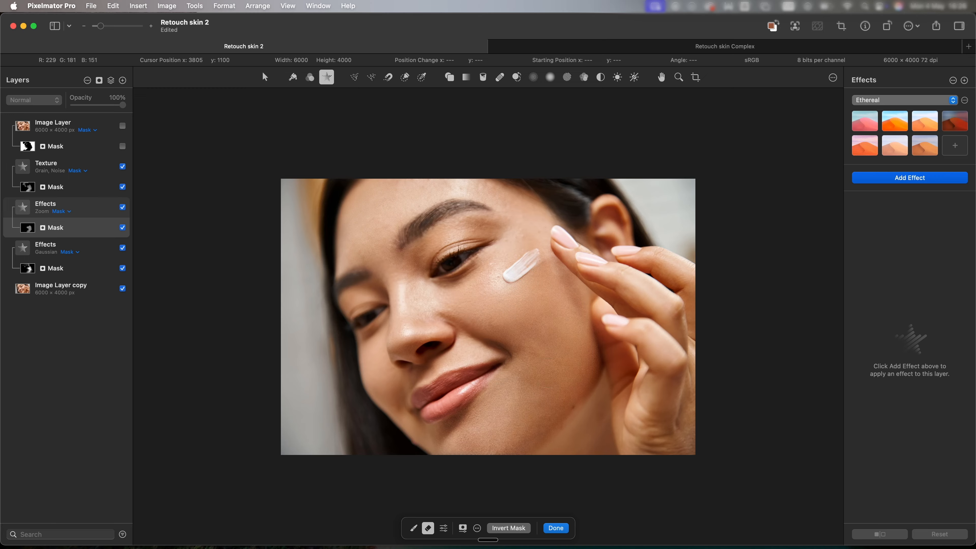
pyautogui.press('b')
pyautogui.press('e')
pyautogui.press('b')
pyautogui.click(443, 525)
pyautogui.click(407, 504)
pyautogui.click(528, 359)
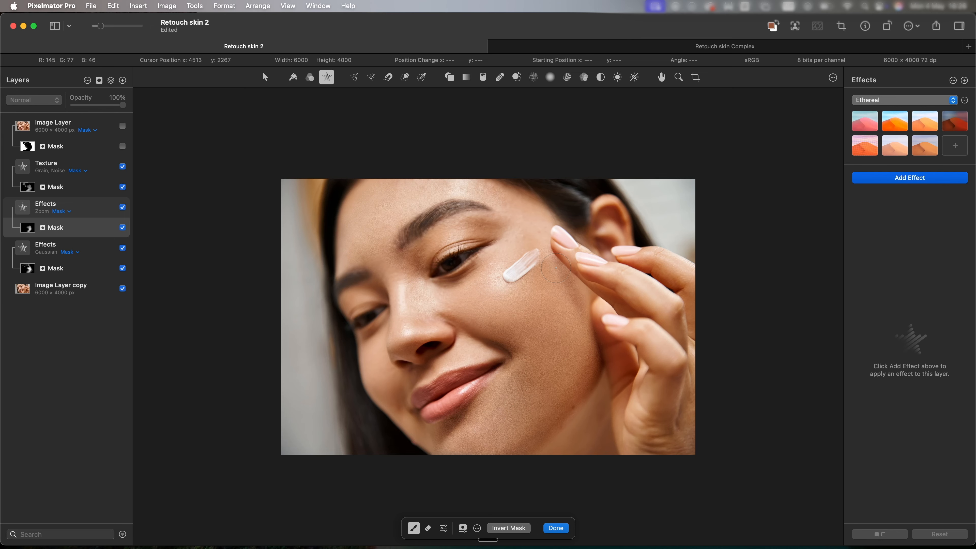
# Step: Toggle the Zoom effects layer's visibility to compare the cheek with and without the blur, leaving the layer visible
pyautogui.click(123, 208)
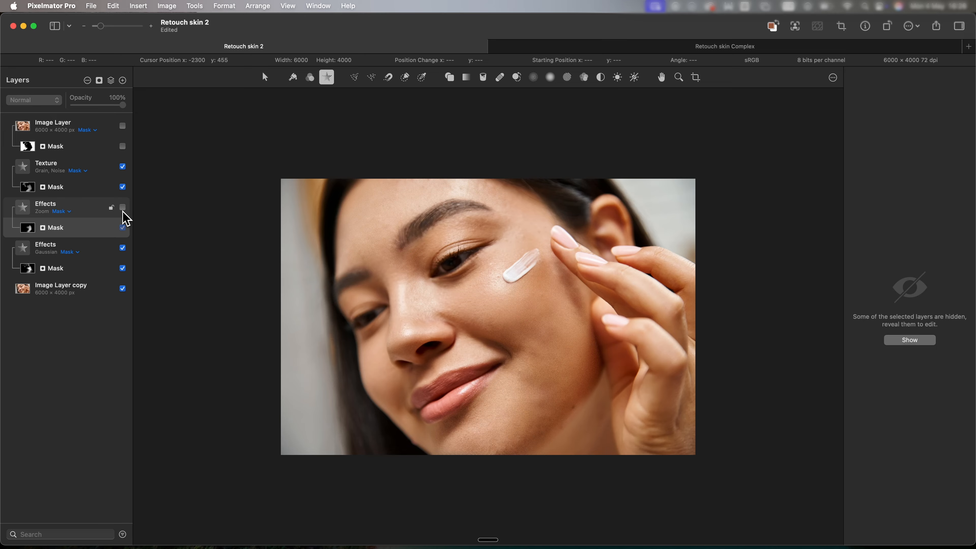
pyautogui.click(123, 208)
pyautogui.click(123, 211)
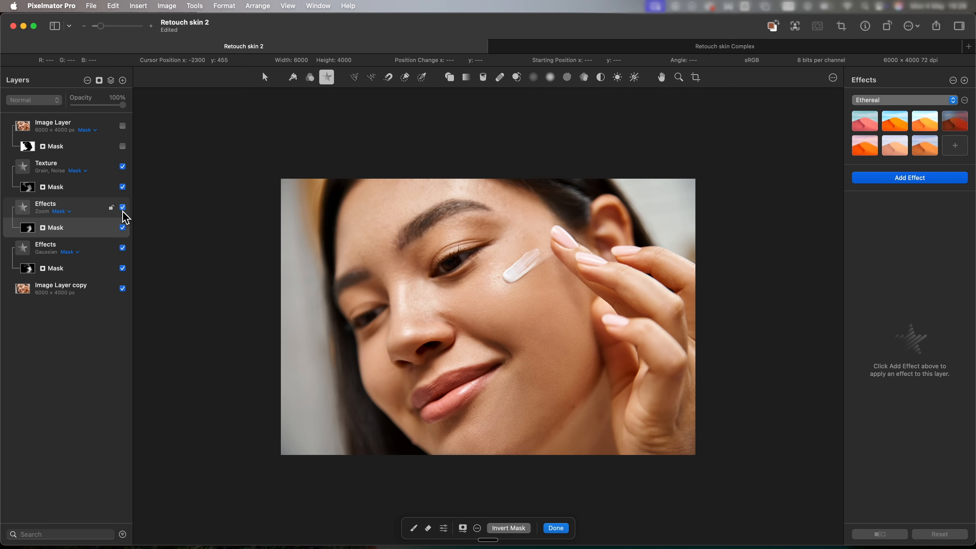
pyautogui.click(122, 210)
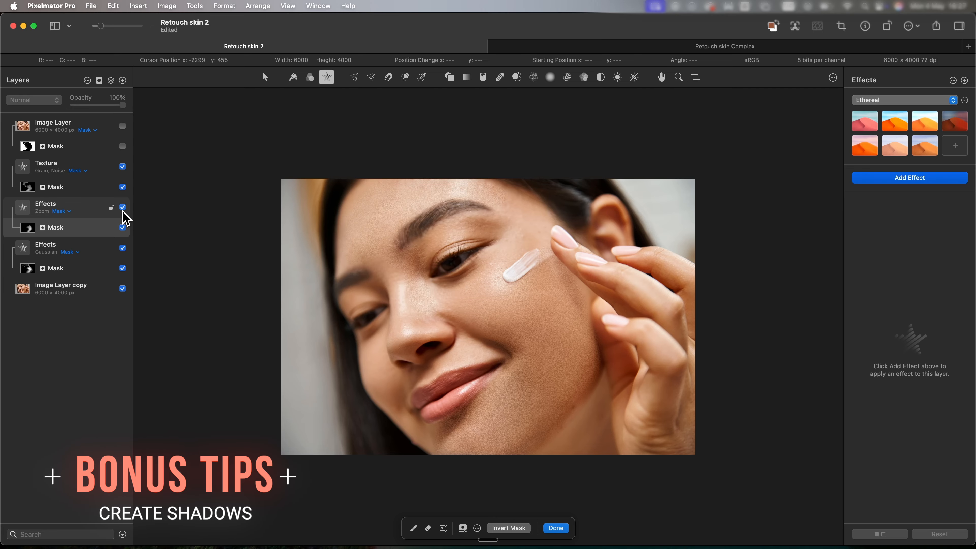
# Step: Toggle the visibility of the Zoom effects layer and the original image layer to compare the cheek's shadow before and after retouching
pyautogui.click(123, 208)
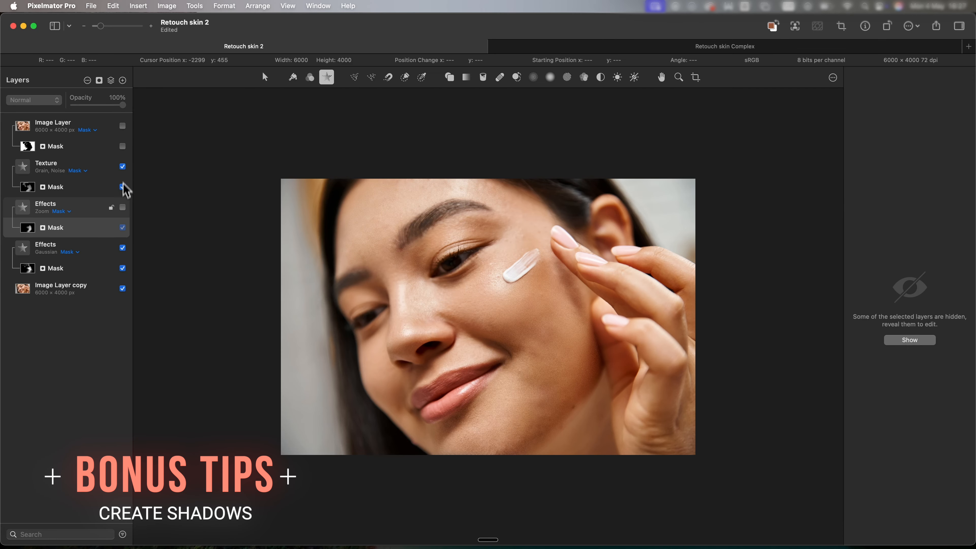
pyautogui.click(123, 126)
pyautogui.click(122, 126)
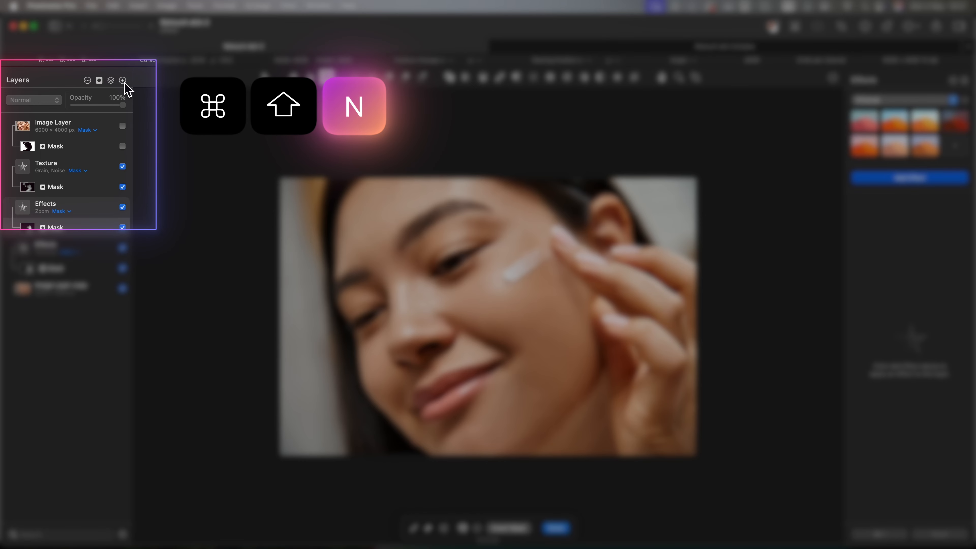
# Step: Add an empty image layer directly above the Texture layer and show the original image layer at the top of the stack
pyautogui.press('super+shift+n')
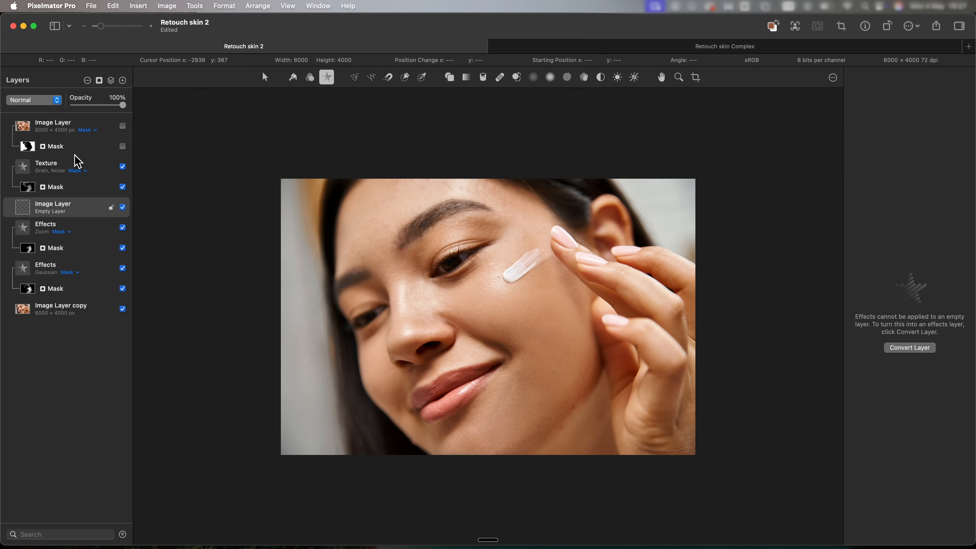
pyautogui.moveTo(74, 154); pyautogui.dragTo(124, 129)
pyautogui.click(122, 126)
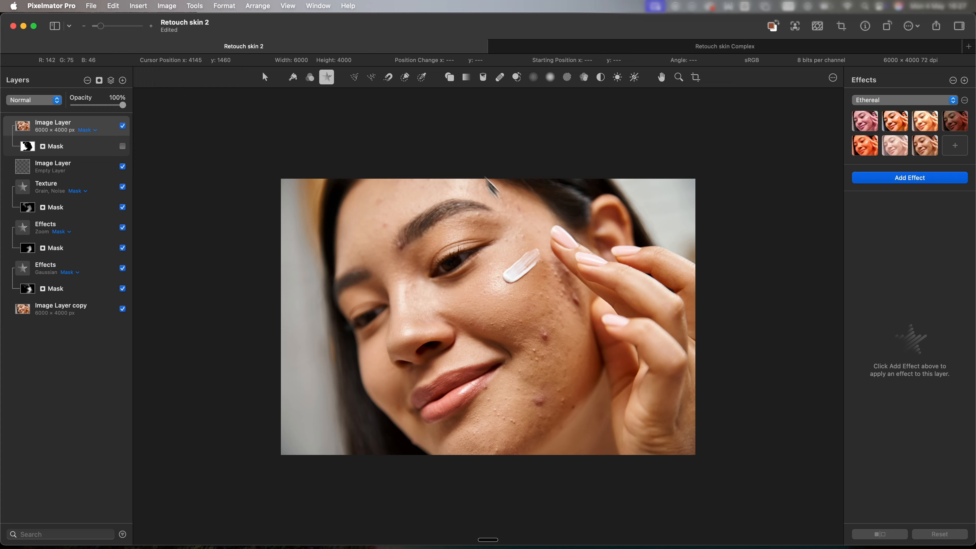
# Step: Select the dark shadow area on the cheek beside the fingers with Quick Selection, extending it up to the fingertips
pyautogui.click(407, 78)
pyautogui.moveTo(569, 279); pyautogui.dragTo(582, 315)
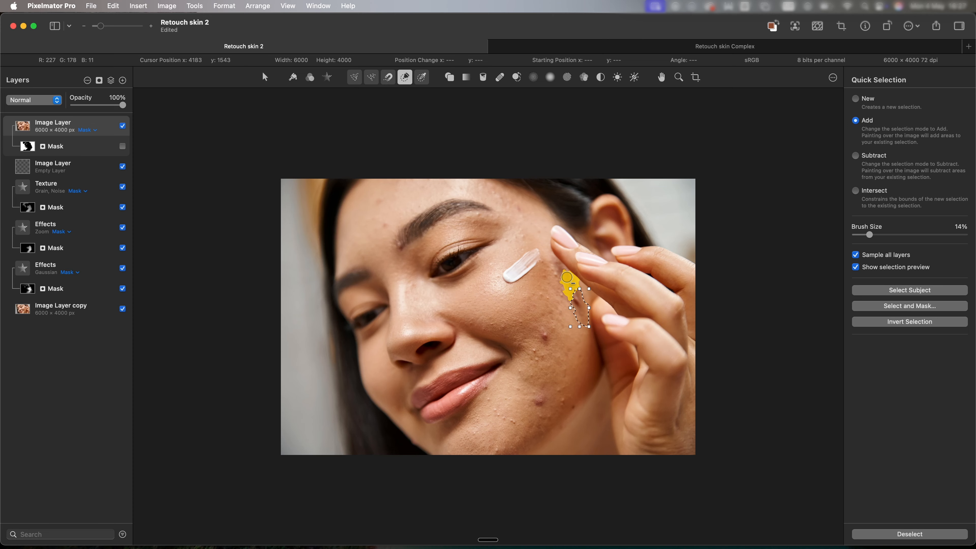
pyautogui.keyDown('shift'); pyautogui.click(558, 266); pyautogui.keyUp('shift')
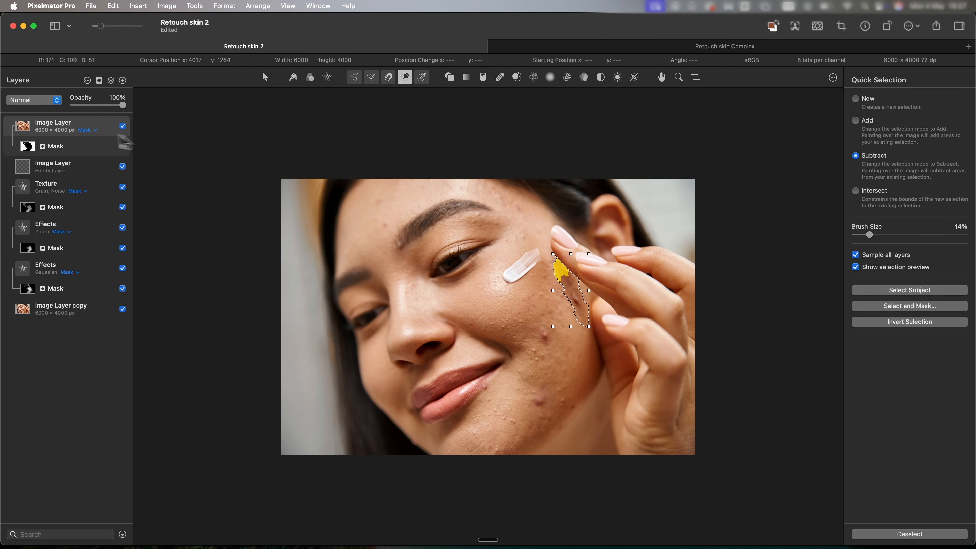
# Step: Hide the original image layer and fill the selected shadow area with the brown foreground color on the empty layer
pyautogui.hotkey('alt', 'Delete')
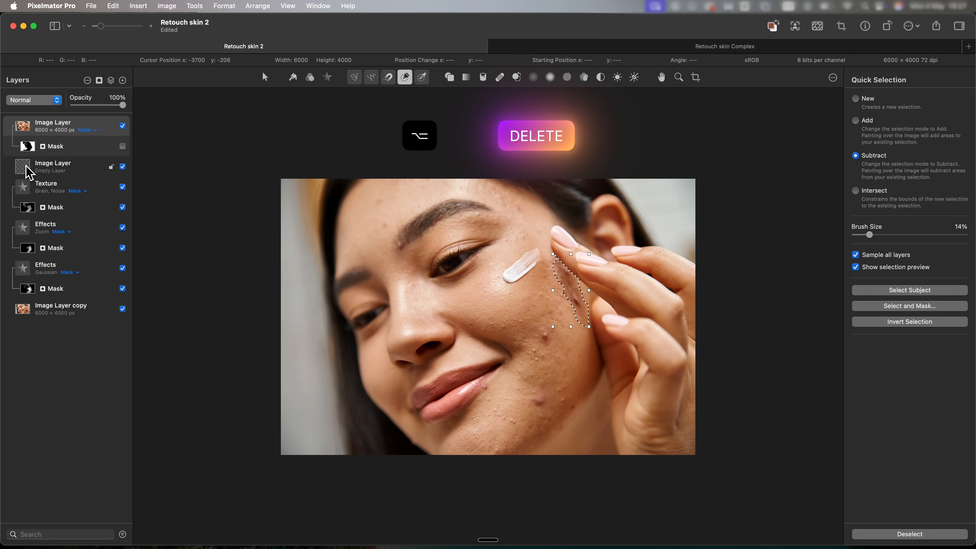
pyautogui.click(122, 125)
pyautogui.click(23, 167)
pyautogui.hotkey('alt', 'Delete')
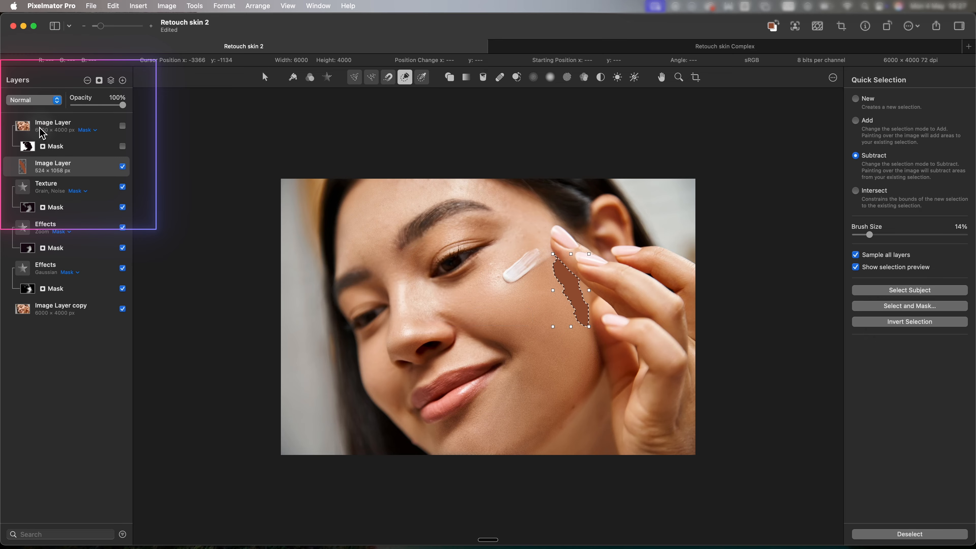
# Step: Set the filled shadow layer's blend mode to Multiply and clear the selection
pyautogui.click(34, 100)
pyautogui.click(43, 131)
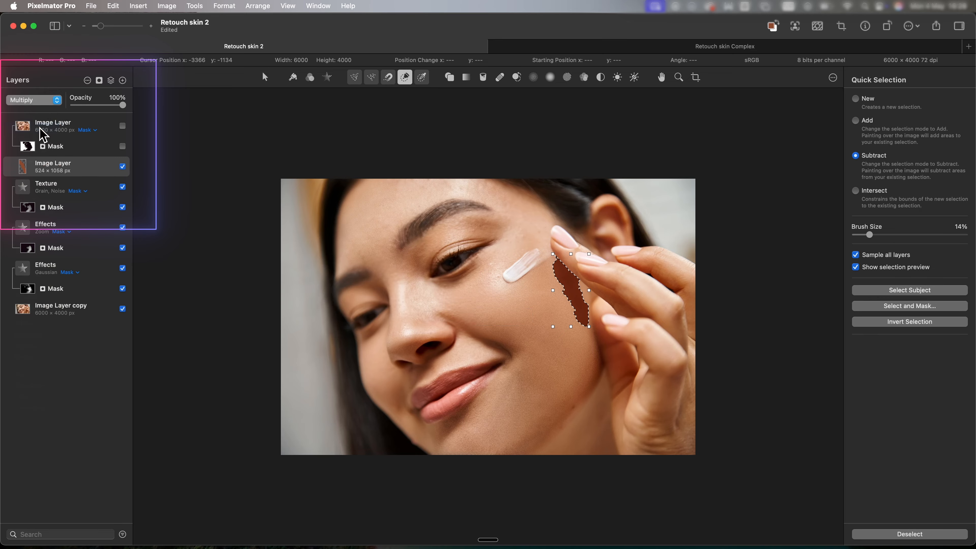
pyautogui.press('super+d')
# Step: Apply a Gaussian blur with a 100 px radius to the shadow layer and lower its opacity to 74%
pyautogui.click(326, 77)
pyautogui.click(909, 178)
pyautogui.click(791, 192)
pyautogui.moveTo(865, 232); pyautogui.dragTo(966, 231)
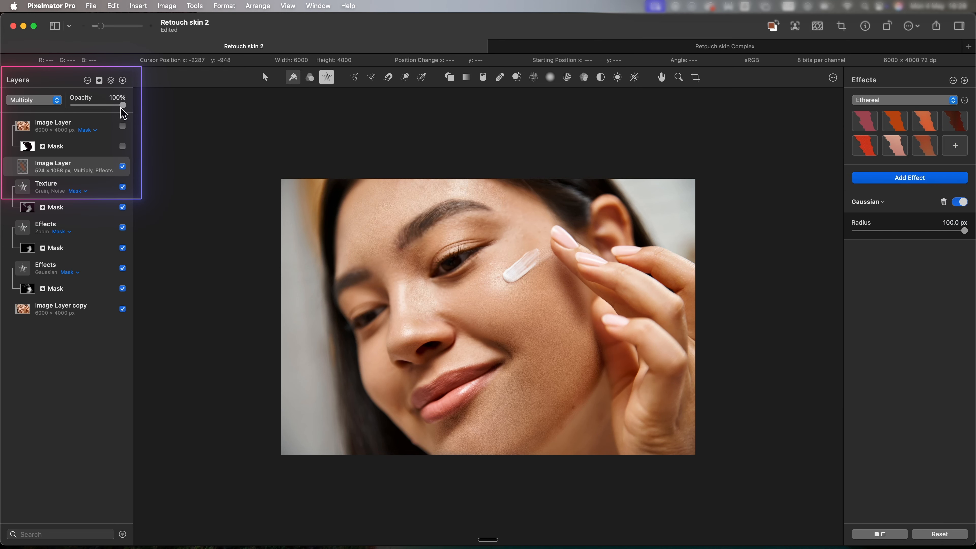
pyautogui.moveTo(110, 107); pyautogui.dragTo(110, 105)
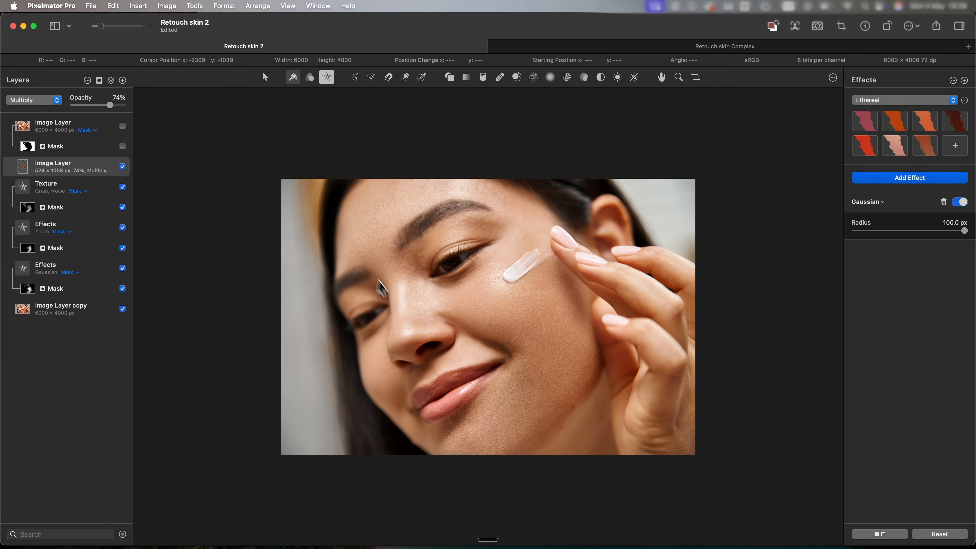